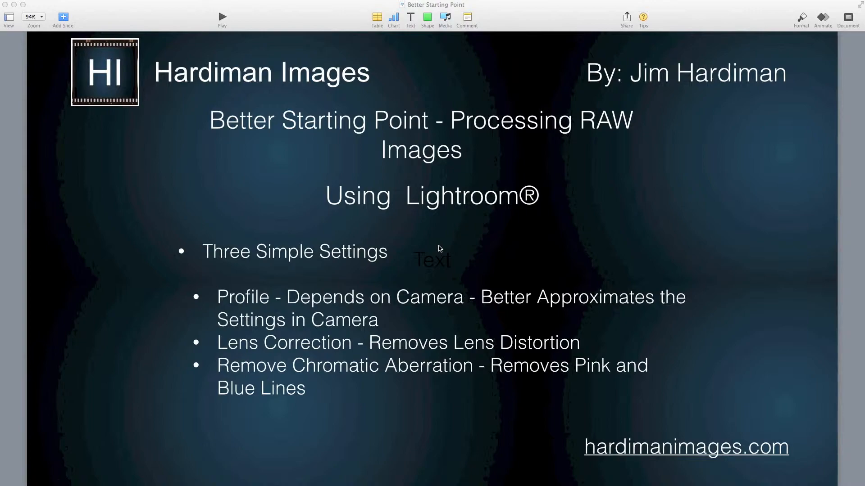
Switch to Lightroom and bring up the camera calibration profile choices for the red boathouse photo in the Develop module.
key(super+Tab)
key(super+Tab)
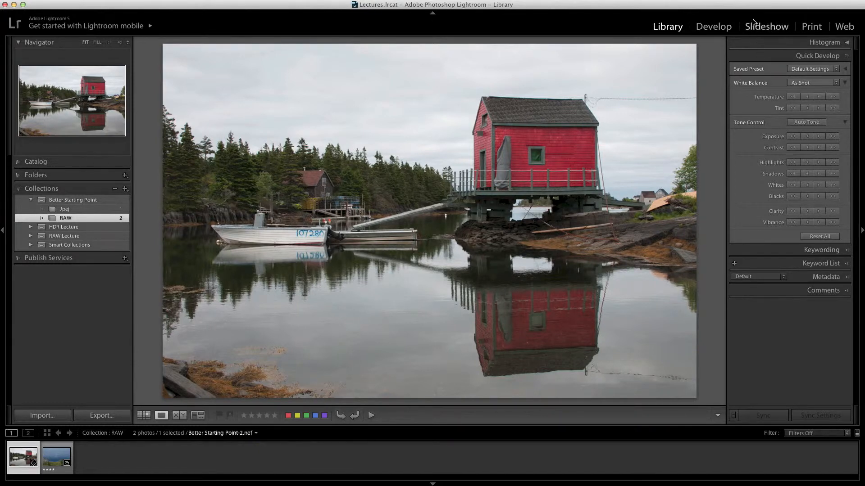
click(715, 27)
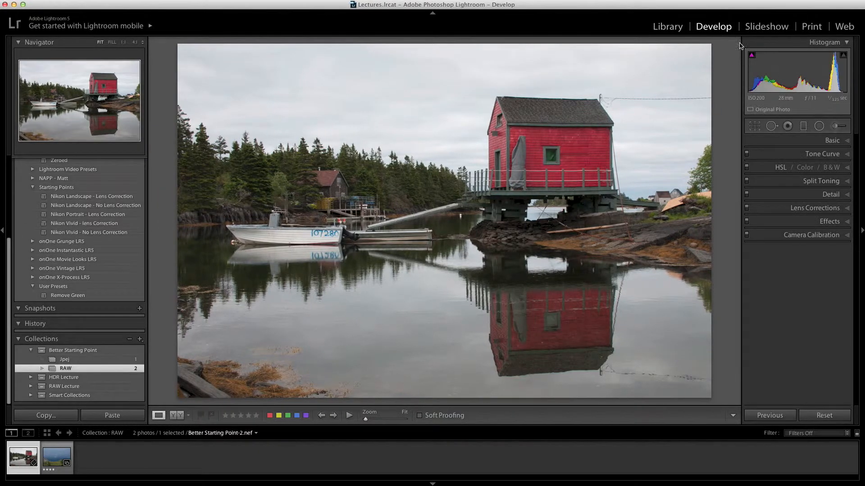
click(848, 236)
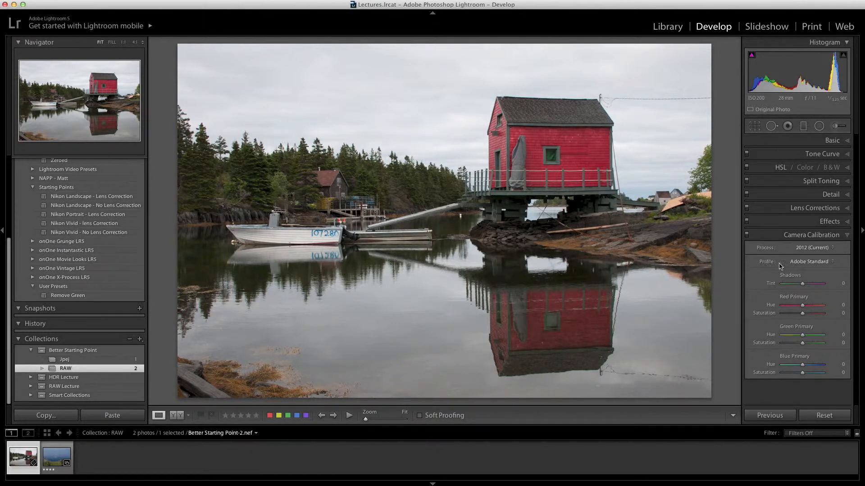
click(806, 263)
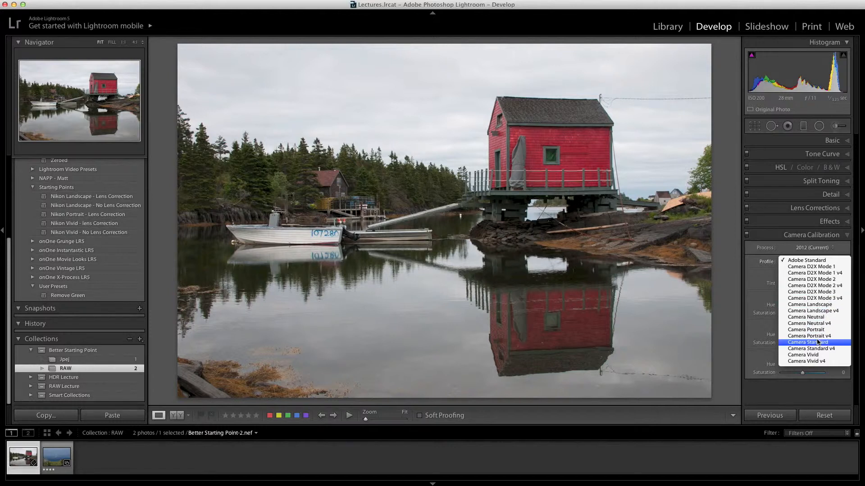
Look over the camera calibration profiles available for the sailboat photo.
click(59, 457)
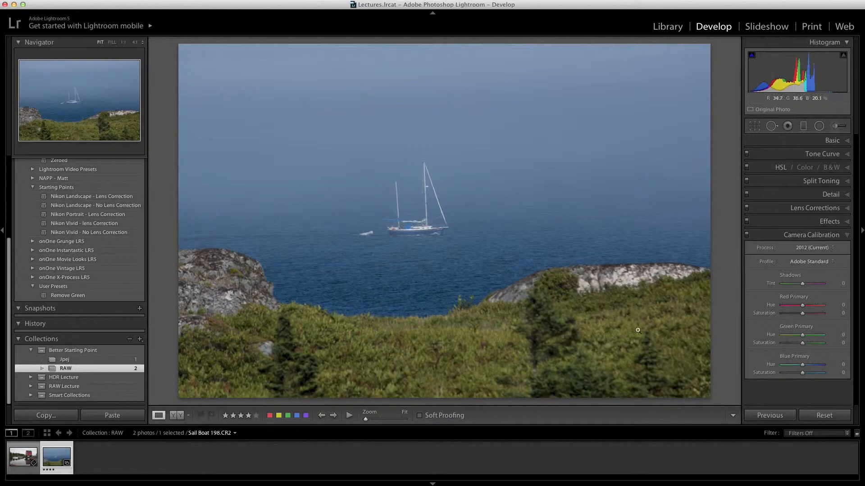
click(815, 262)
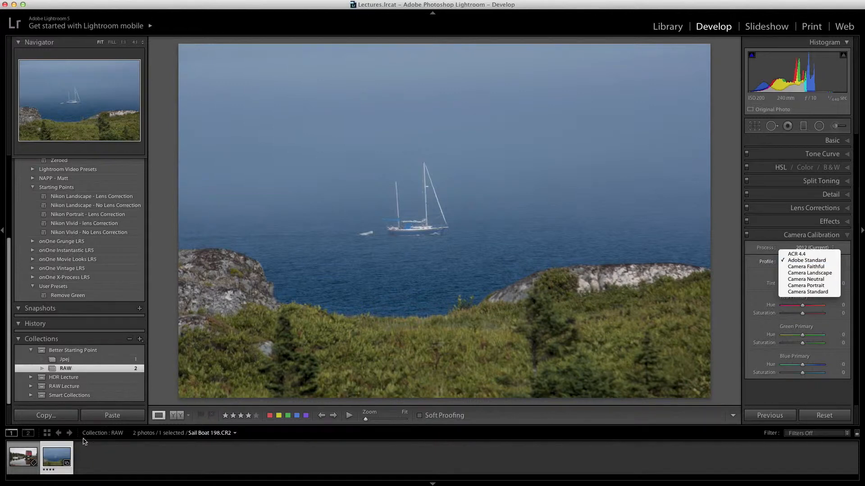
Apply the Camera Landscape profile to the red boathouse photo.
click(26, 462)
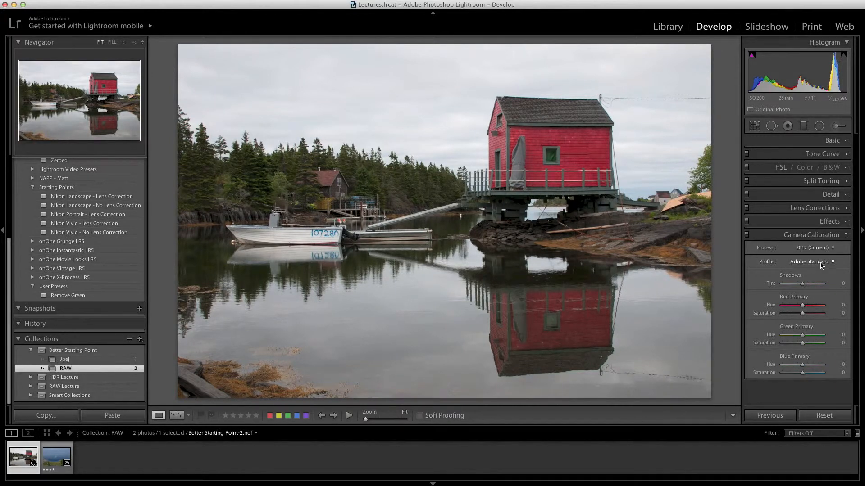
click(821, 264)
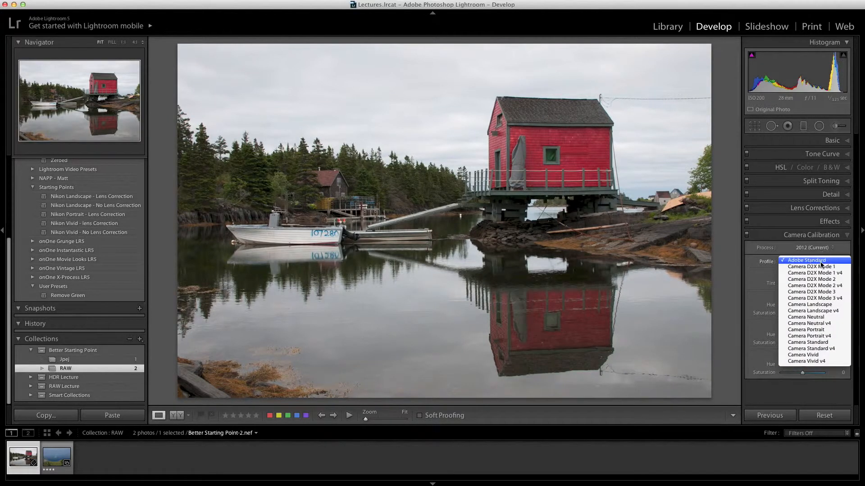
click(821, 306)
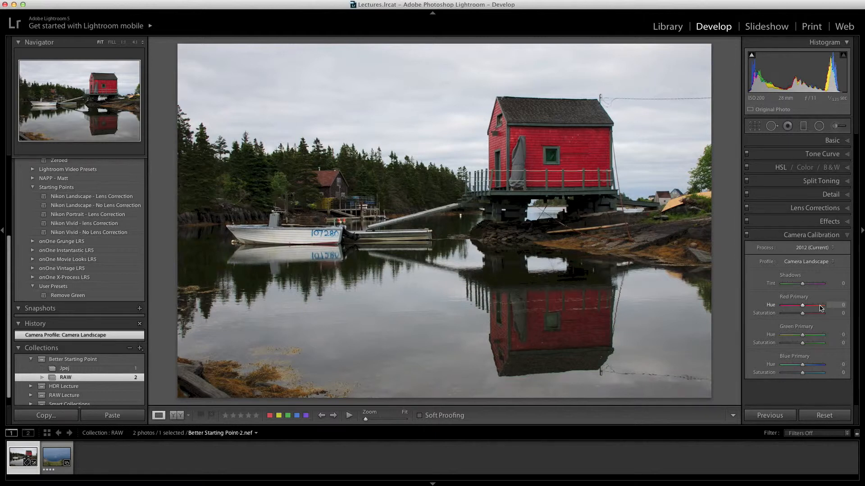
Try the Camera Vivid and Camera Portrait profiles on the boathouse photo and return it to Camera Landscape.
click(815, 262)
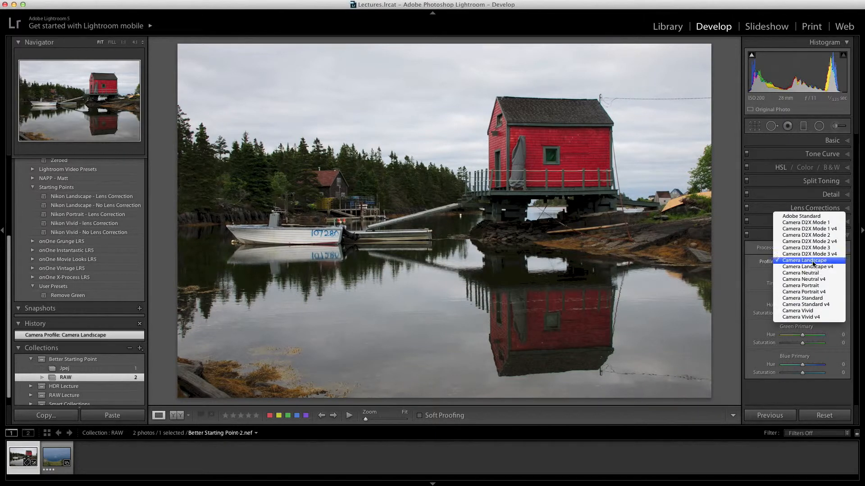
click(813, 312)
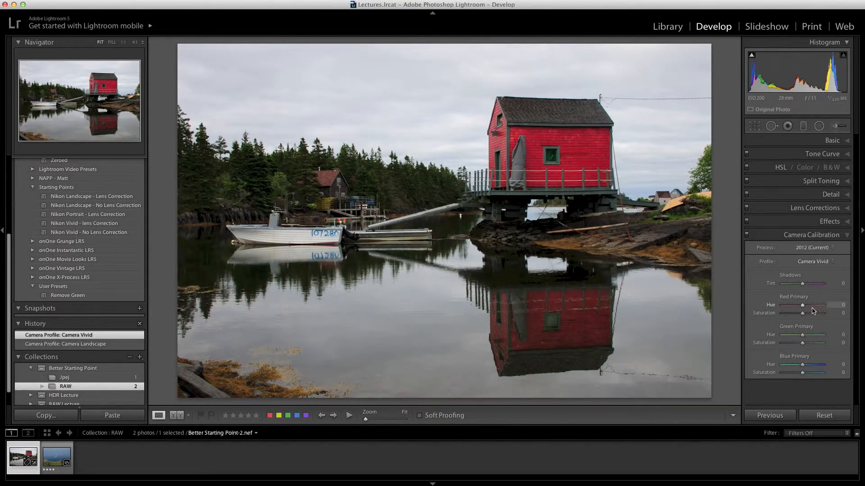
click(813, 263)
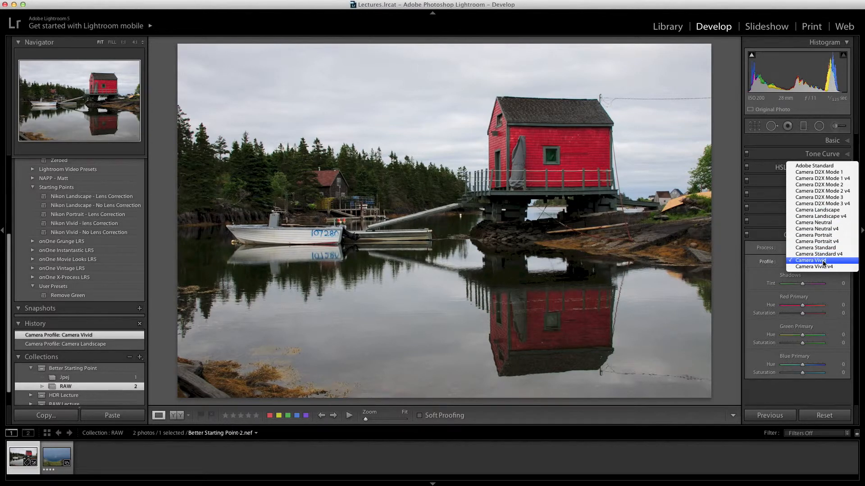
click(828, 235)
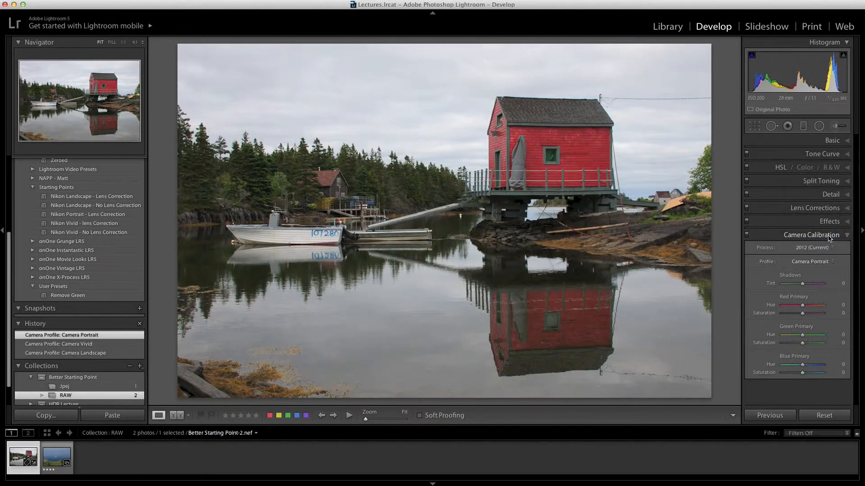
click(819, 262)
click(826, 235)
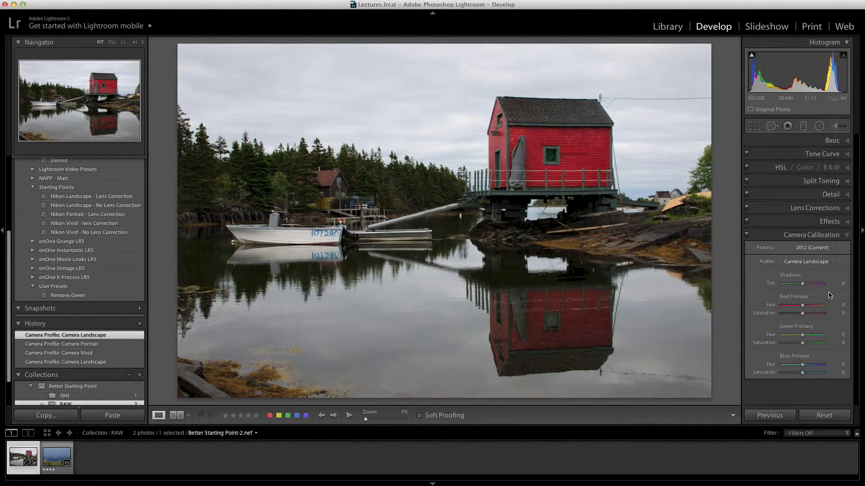
Enable lens profile corrections on the boathouse photo and remove its chromatic aberration, checking the roof edge up close.
click(841, 208)
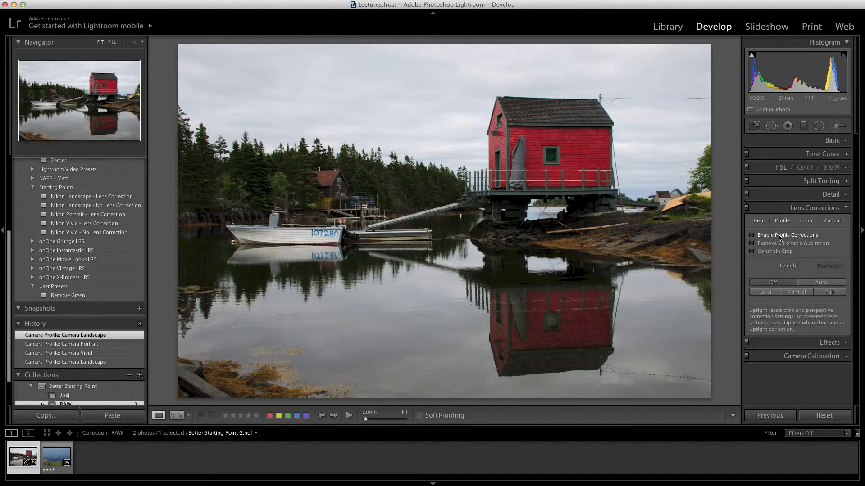
click(752, 236)
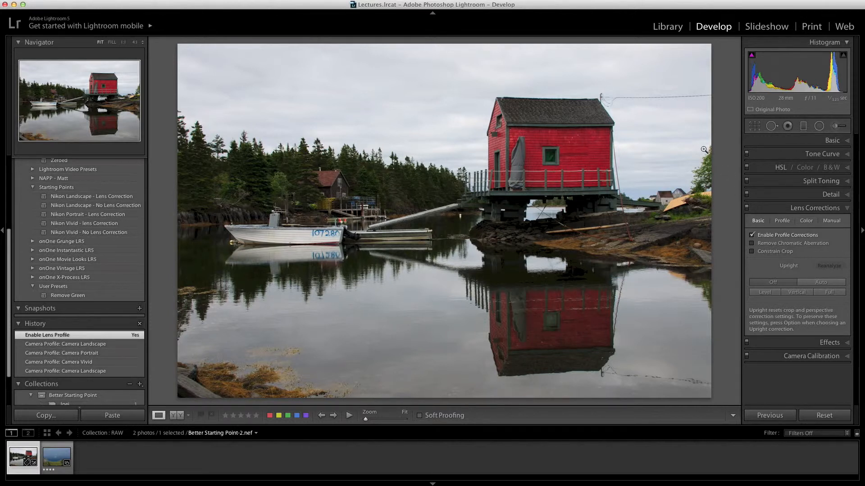
click(594, 96)
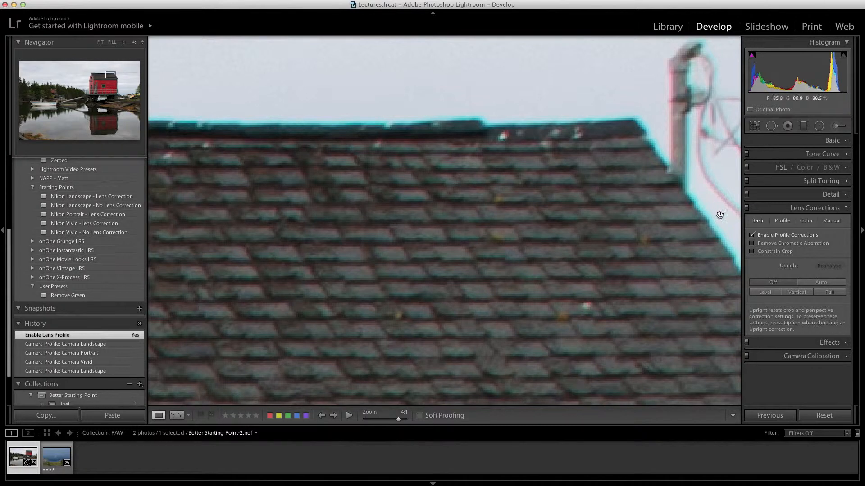
drag(670, 220, 617, 225)
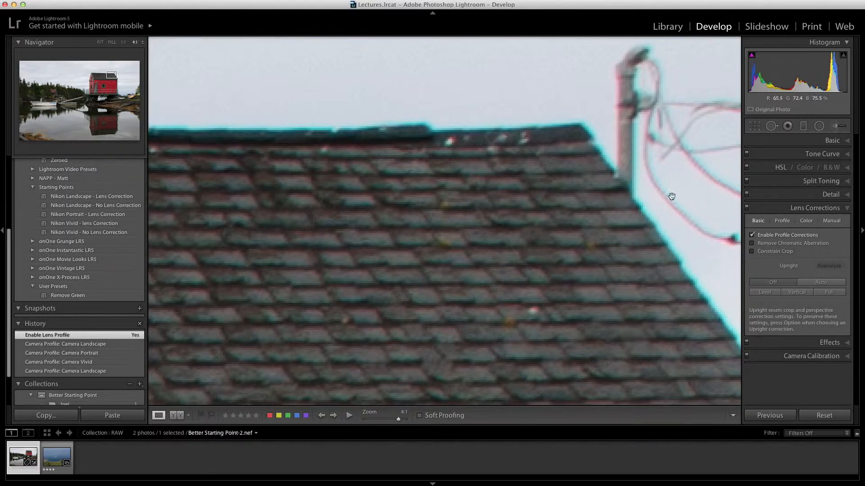
click(752, 244)
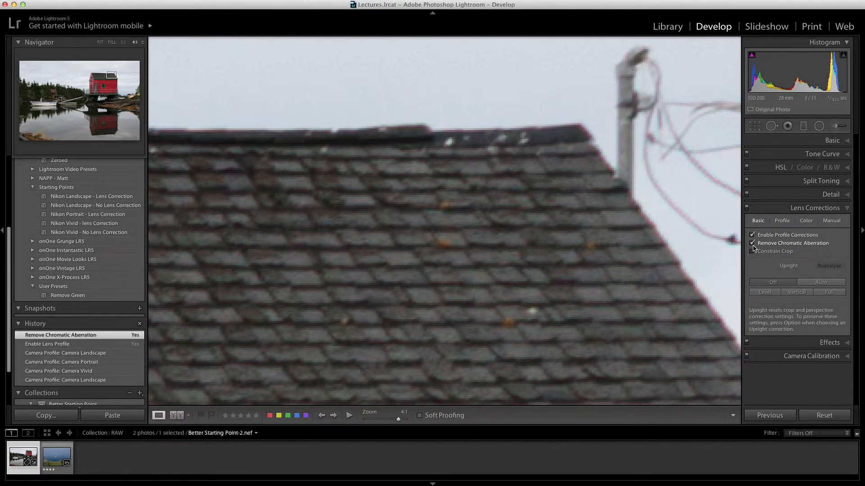
click(647, 224)
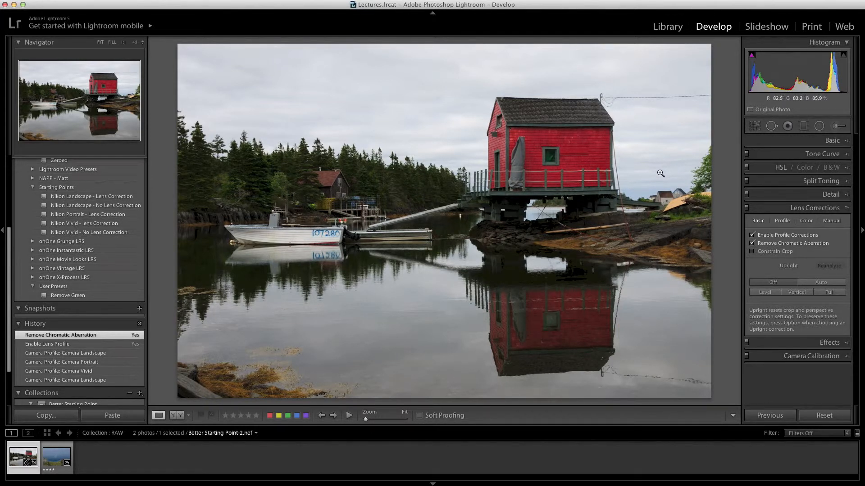
Review the boathouse photo's camera calibration and lens correction settings.
click(845, 358)
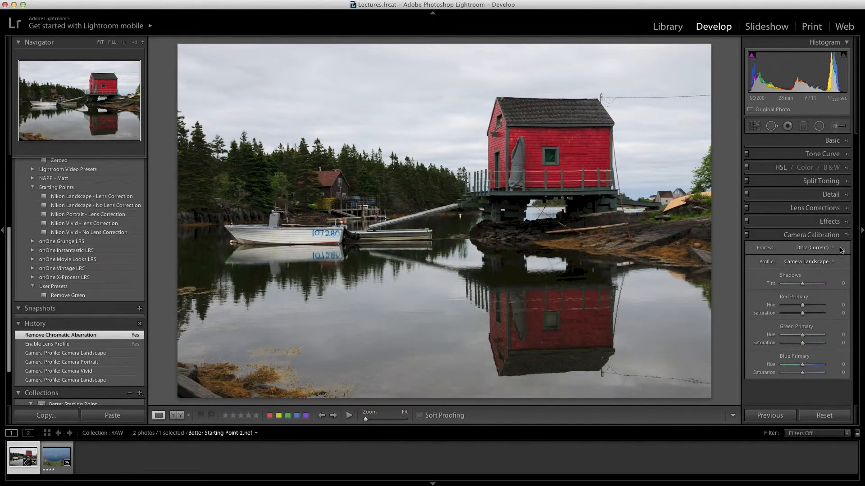
click(833, 209)
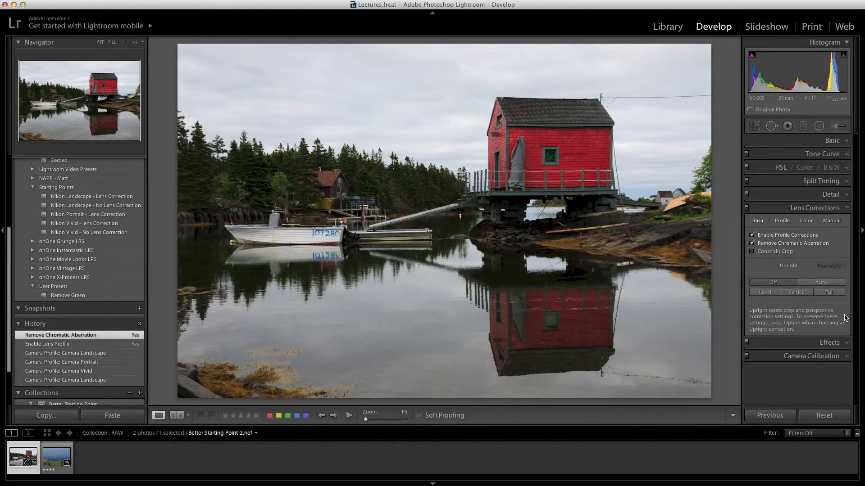
click(846, 356)
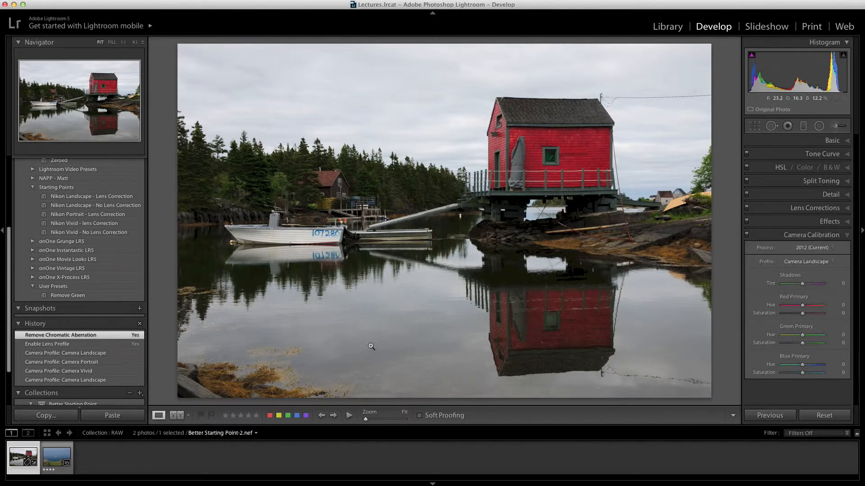
Open the Jpej collection and check which camera calibration profiles its lake photo offers.
scroll(113, 384, down, 3)
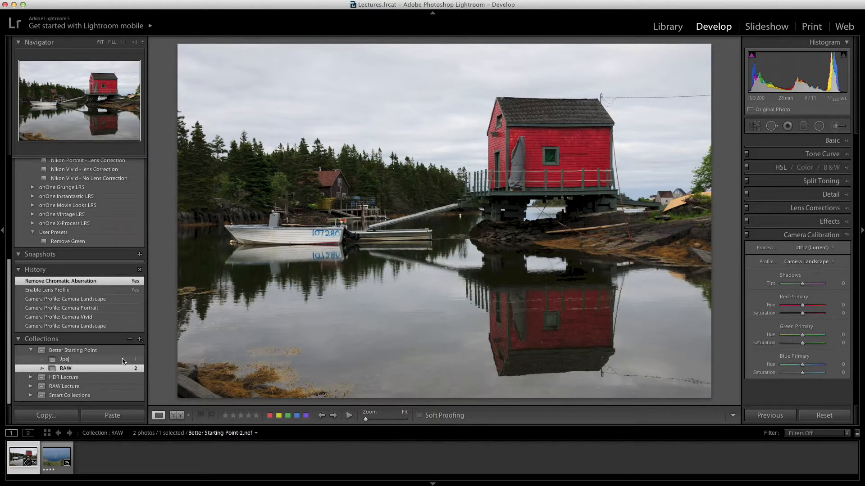
click(123, 359)
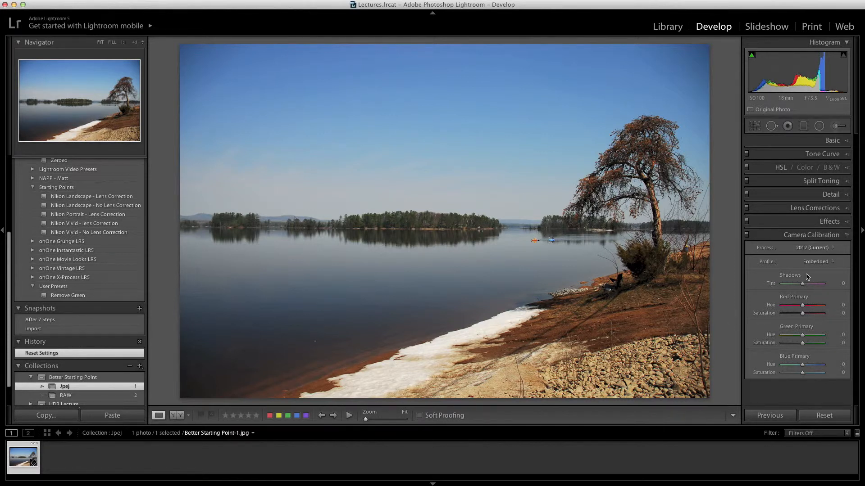
click(817, 262)
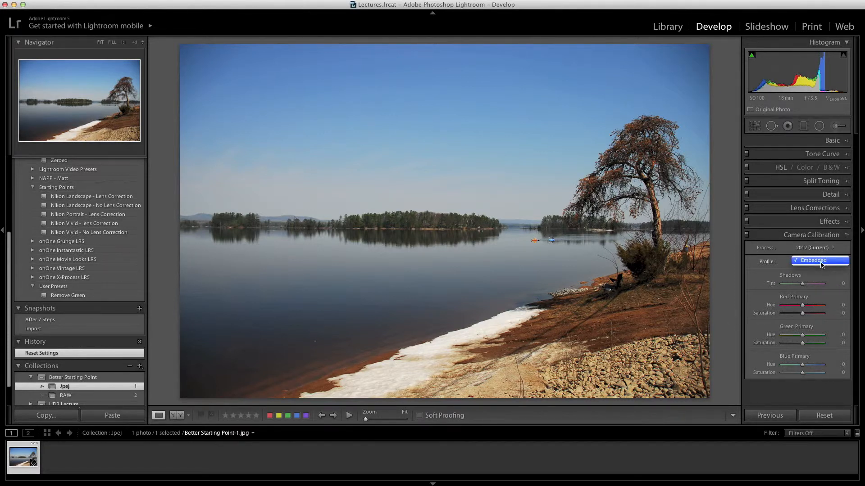
click(820, 262)
click(818, 262)
click(819, 261)
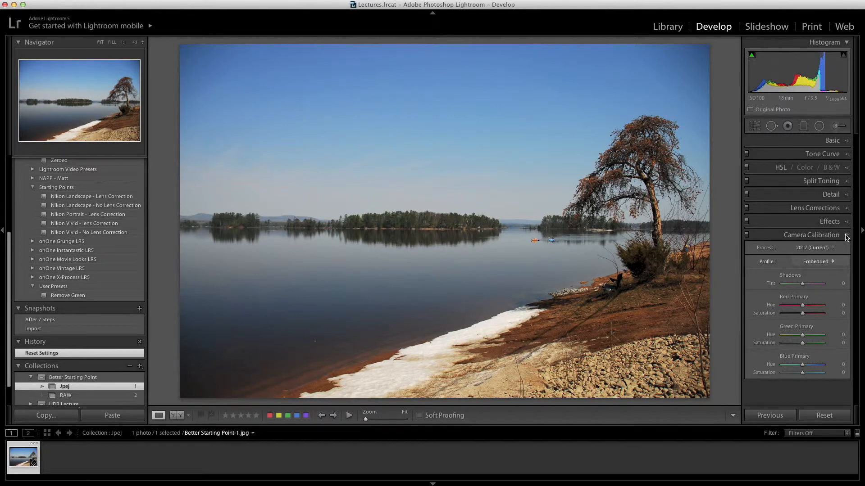
Return to the RAW collection and apply the Camera Landscape profile to the sailboat photo.
click(88, 395)
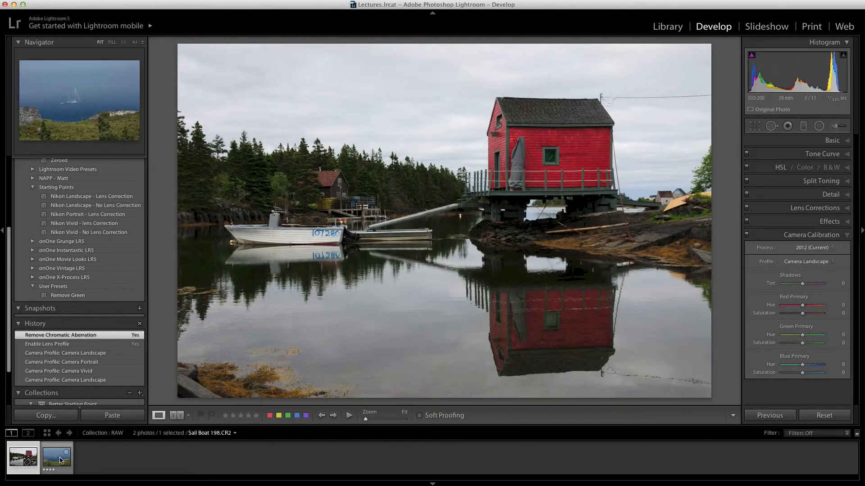
click(52, 460)
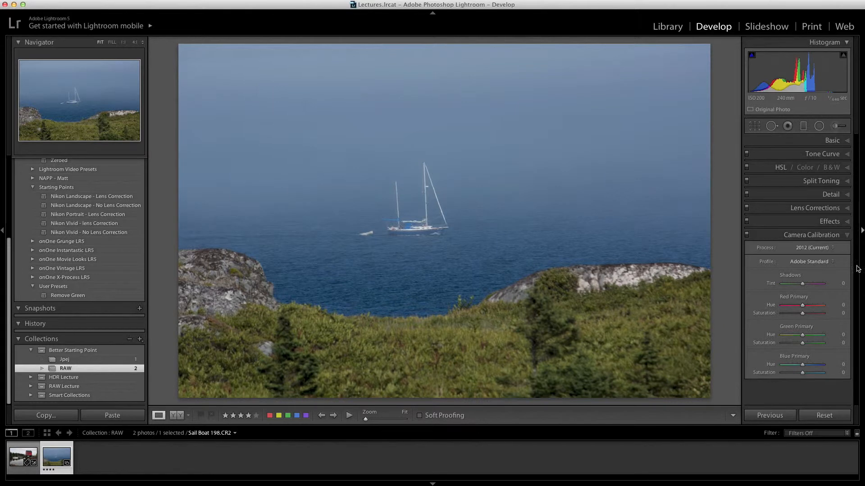
click(808, 262)
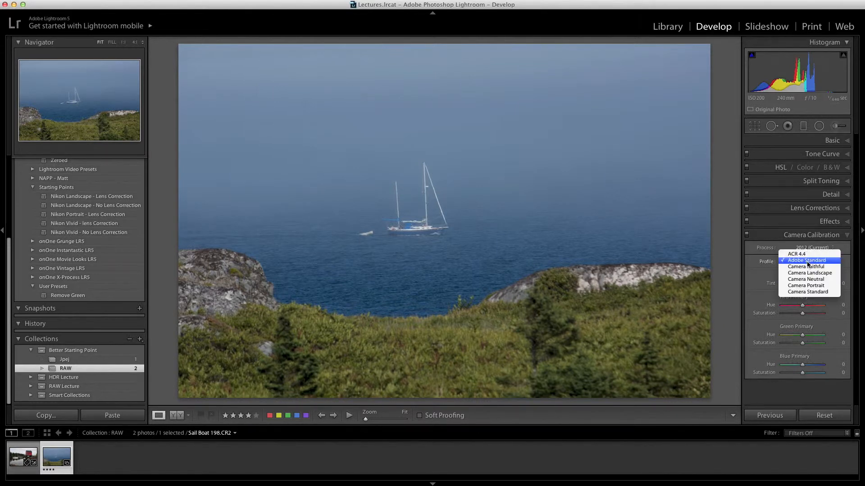
click(836, 273)
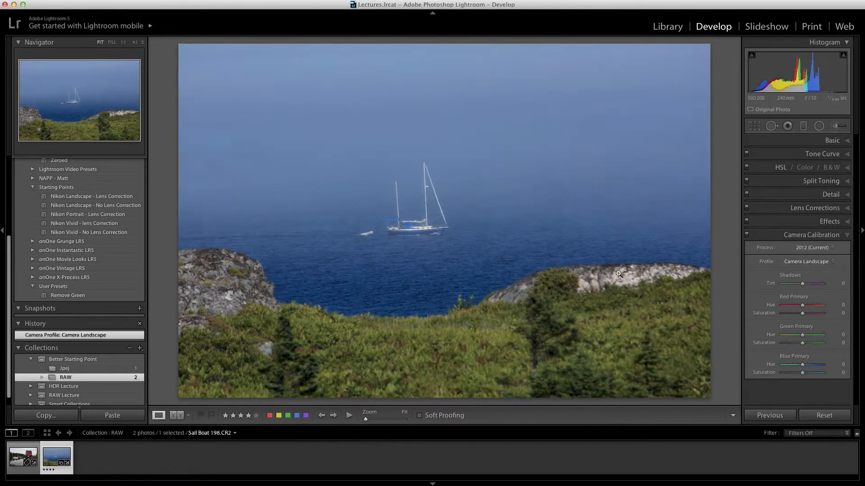
Enable lens profile corrections and chromatic aberration removal on the sailboat photo.
click(845, 208)
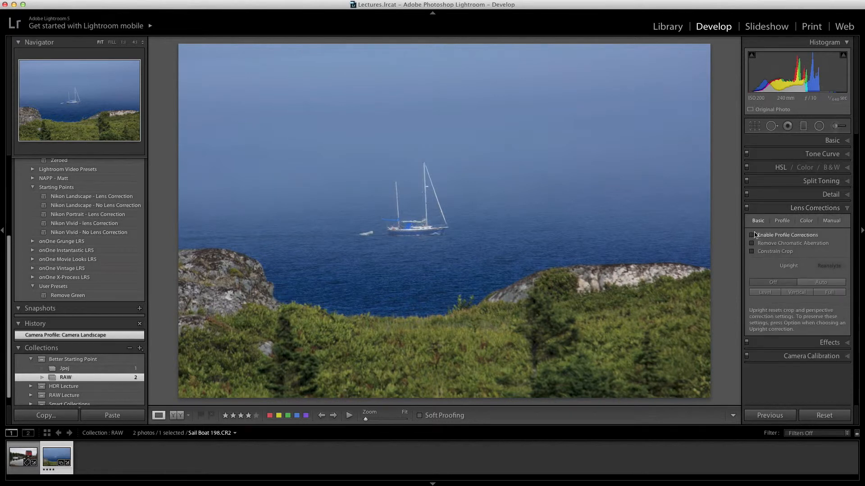
click(751, 236)
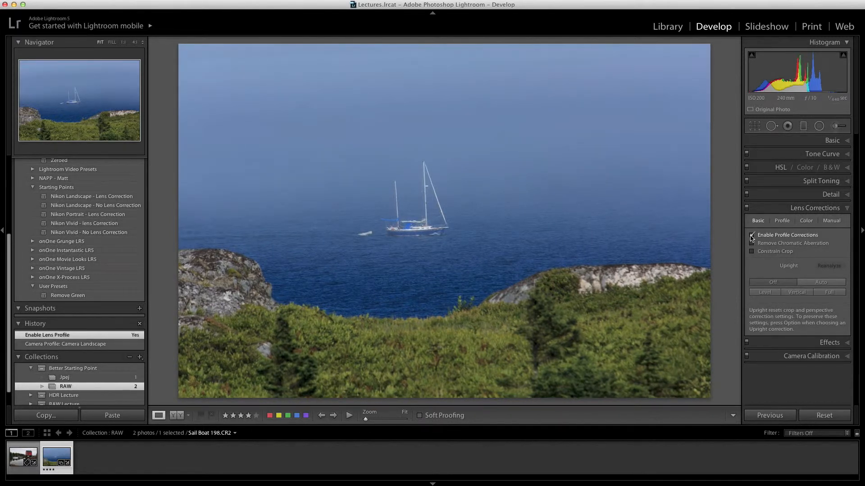
click(751, 243)
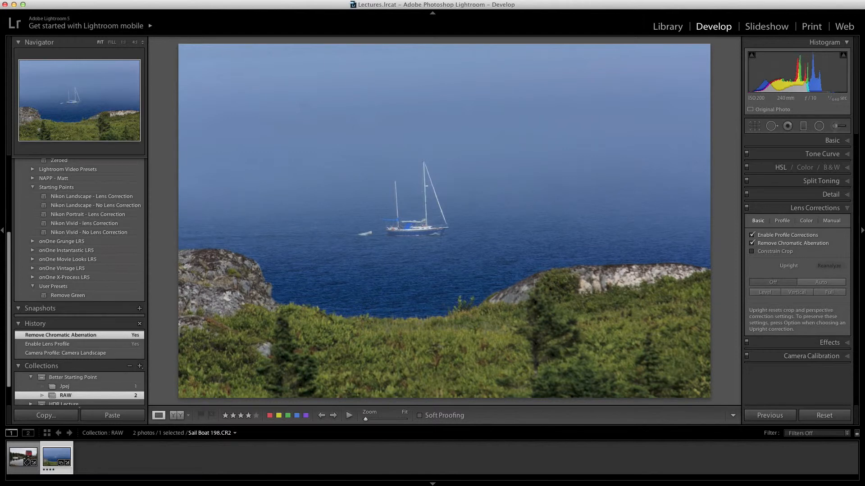
Switch back to the Better Starting Point presentation in Keynote.
key(super+Tab)
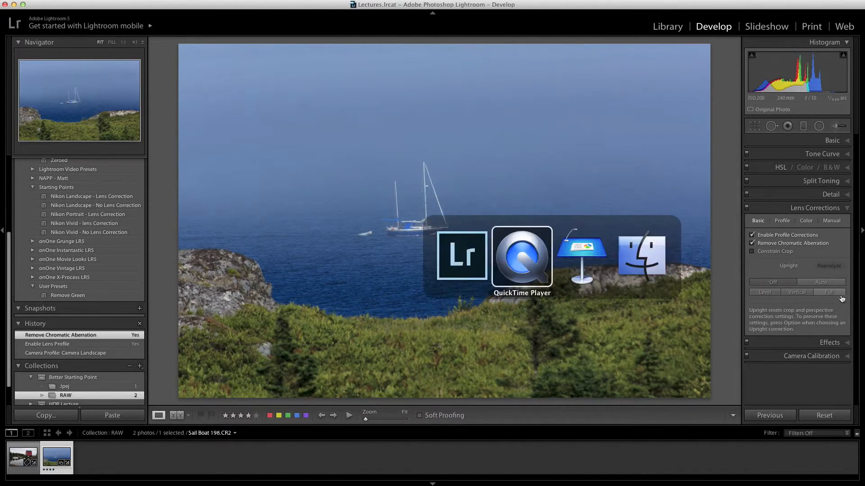
key(super+Tab)
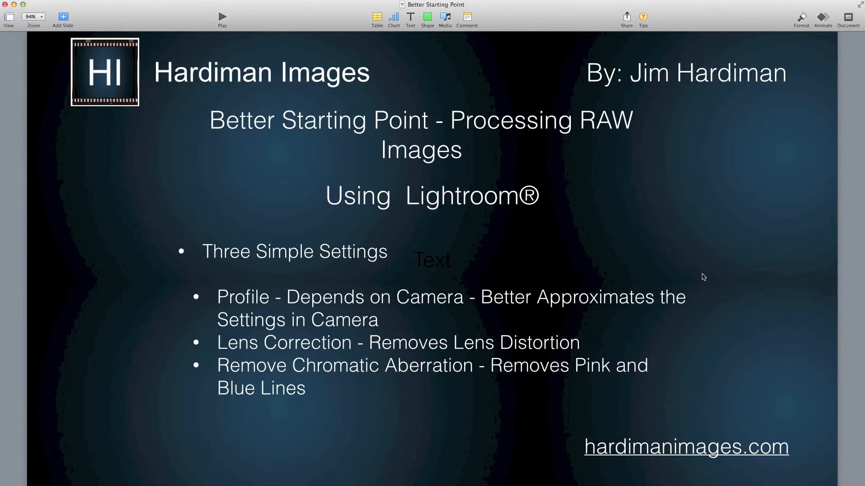